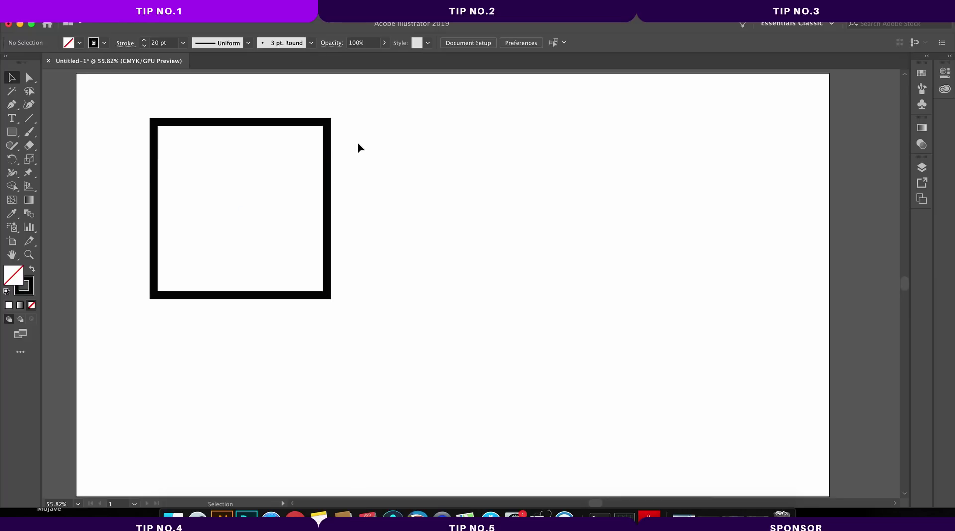
Move the square toward the centre of the artboard.
scroll(360, 148, "left", 1)
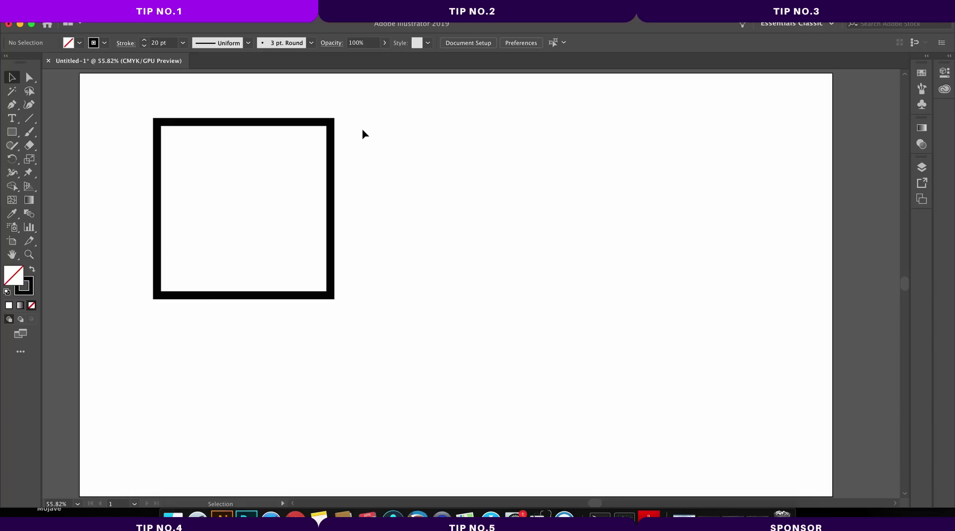
key("a")
key("v")
key("a")
key("v")
left_click_drag(250, 130, 453, 195)
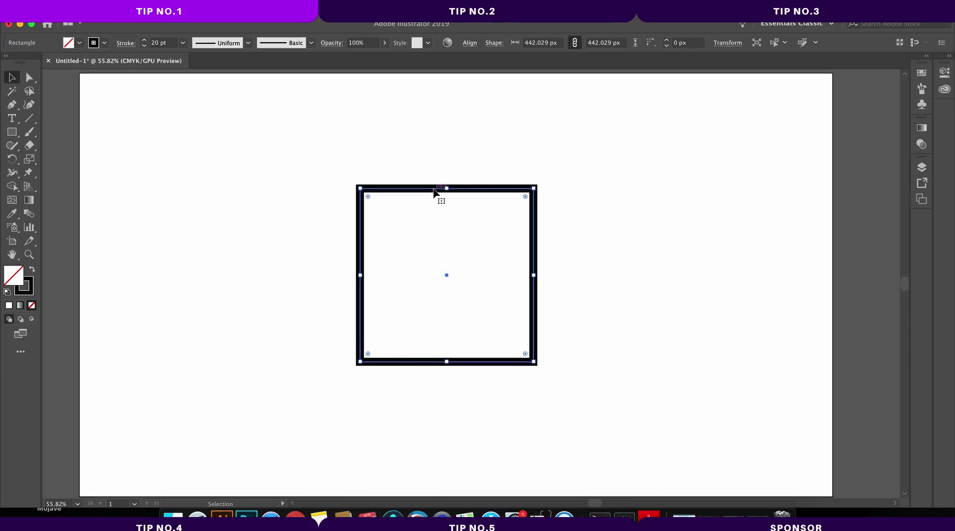
Drag the square's top-right anchor to distort it, then undo the distortion.
key("a")
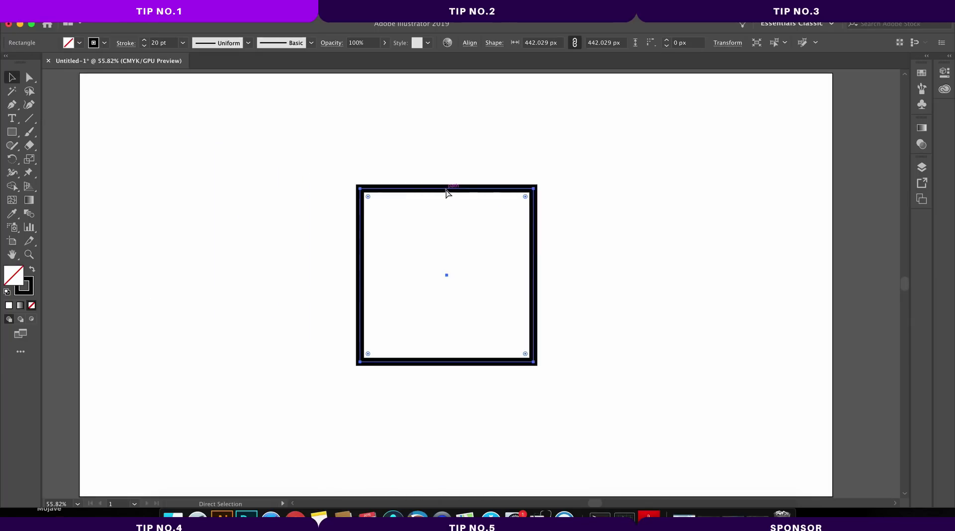
left_click(533, 190)
mouse_move(533, 190)
left_mouse_down()
mouse_move(499, 221)
mouse_move(686, 216)
mouse_move(625, 122)
left_mouse_up()
key("super+z")
key("super+z")
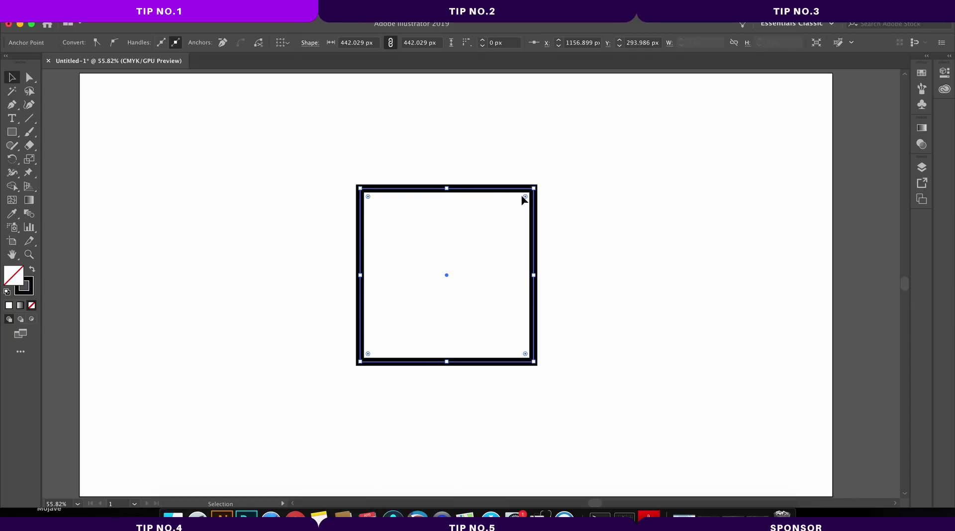
Round the square's top-right corner and pull that rounded anchor out to the right.
key("a")
left_click_drag(525, 197, 498, 239)
key("v")
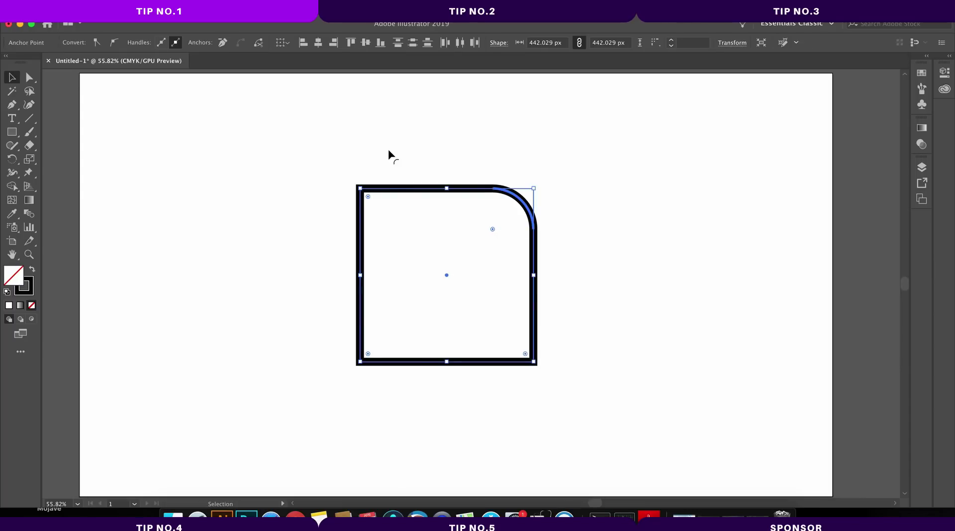
key("a")
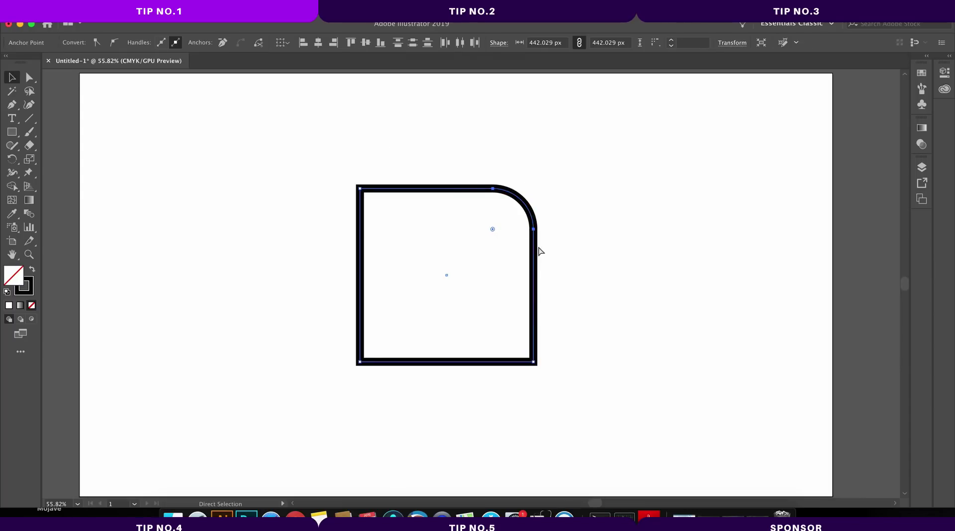
left_click_drag(535, 231, 600, 240)
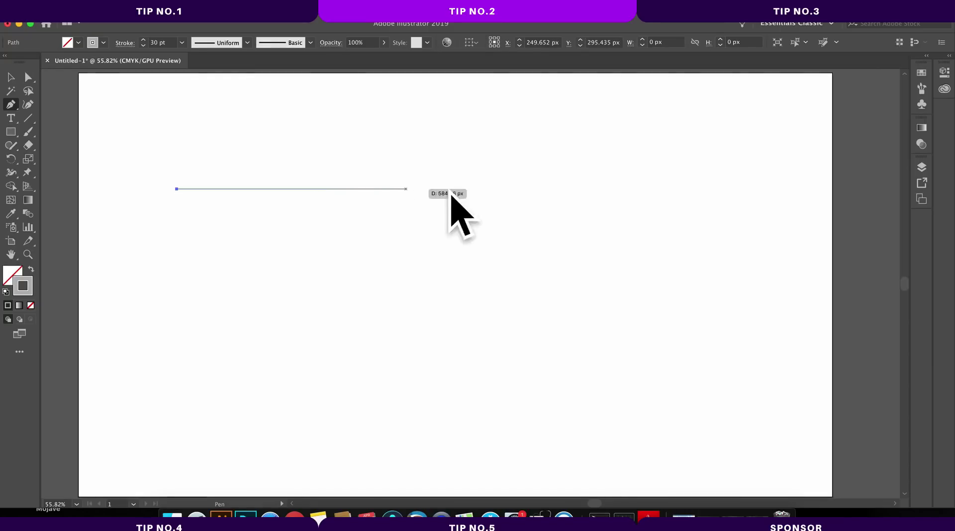
Finish a horizontal gray line, undo the extra diagonal segment, and deselect the line.
left_click(701, 190, "shift")
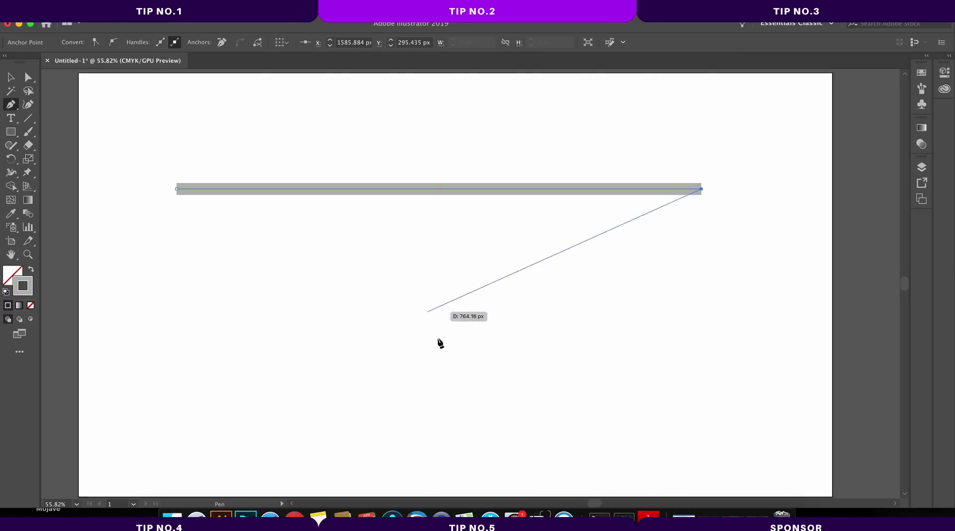
left_click(422, 318)
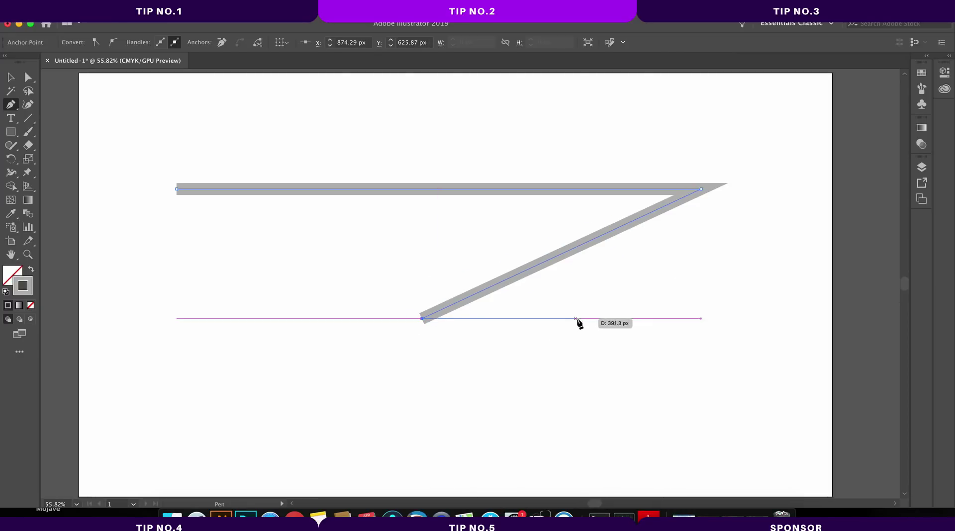
key("super+z")
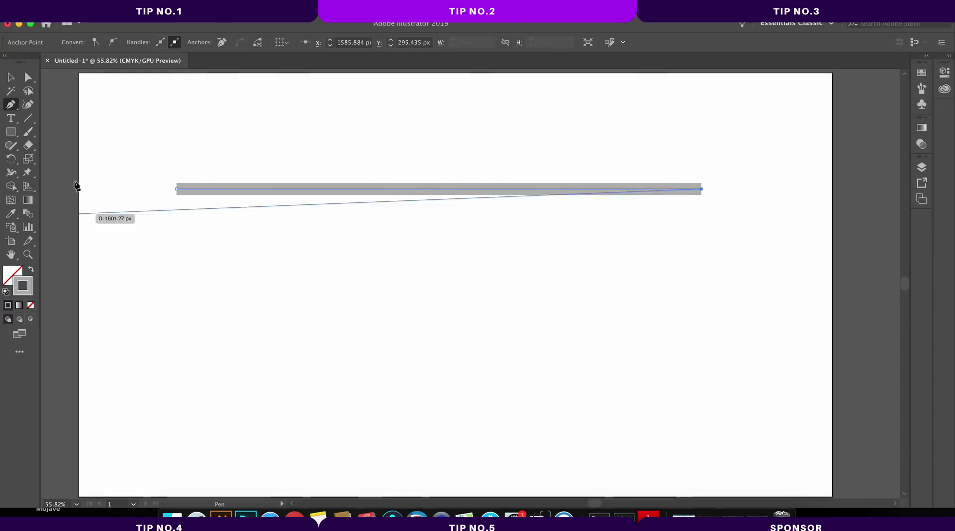
left_click(11, 77)
left_click(588, 290)
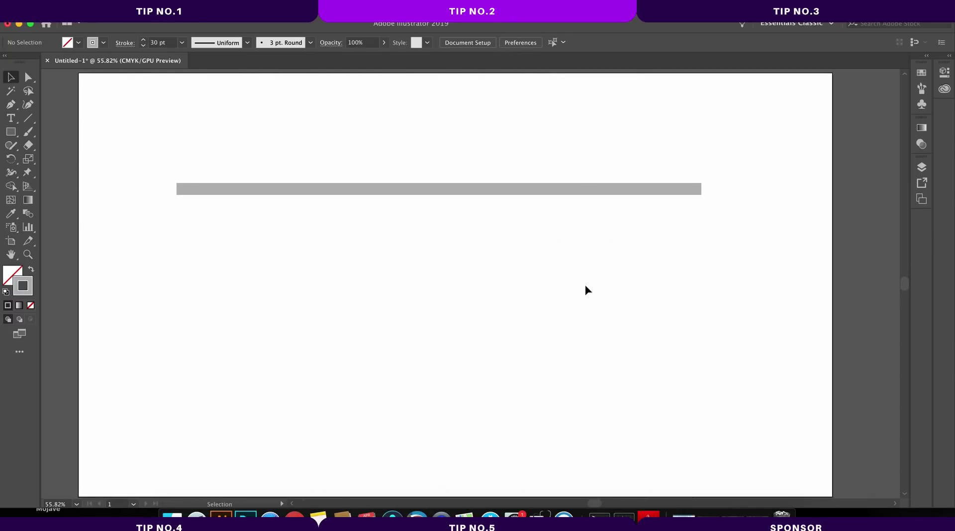
Undo the old line and draw a long horizontal Pen path across the top of the artboard.
key("super+z")
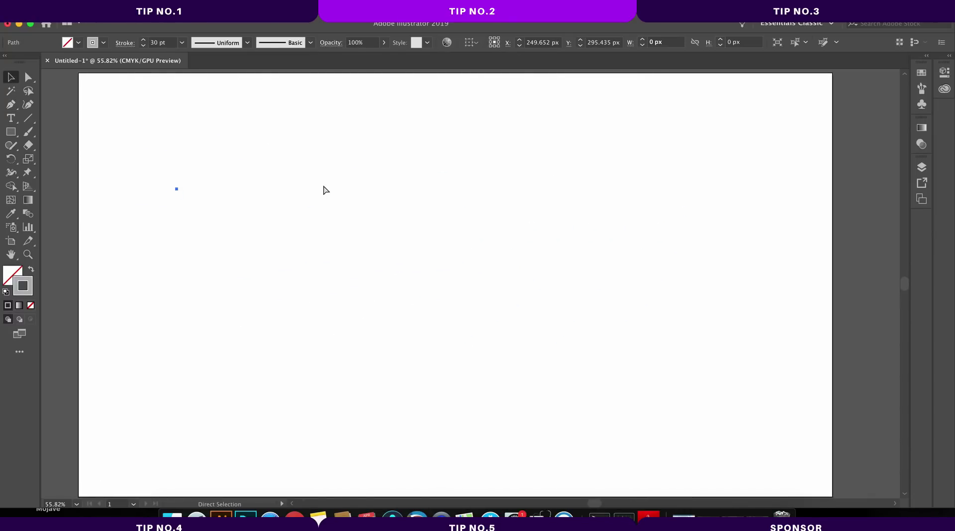
key("super+z")
key("p")
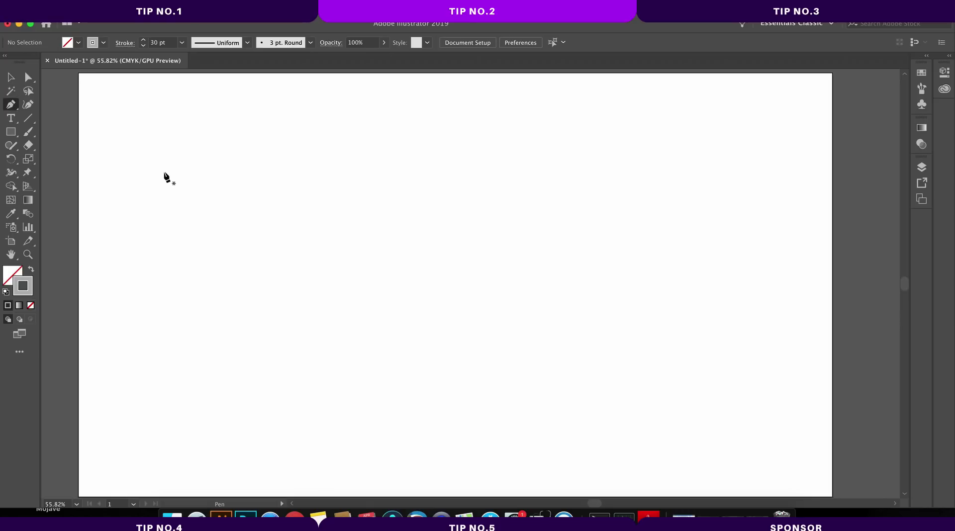
left_click(164, 177)
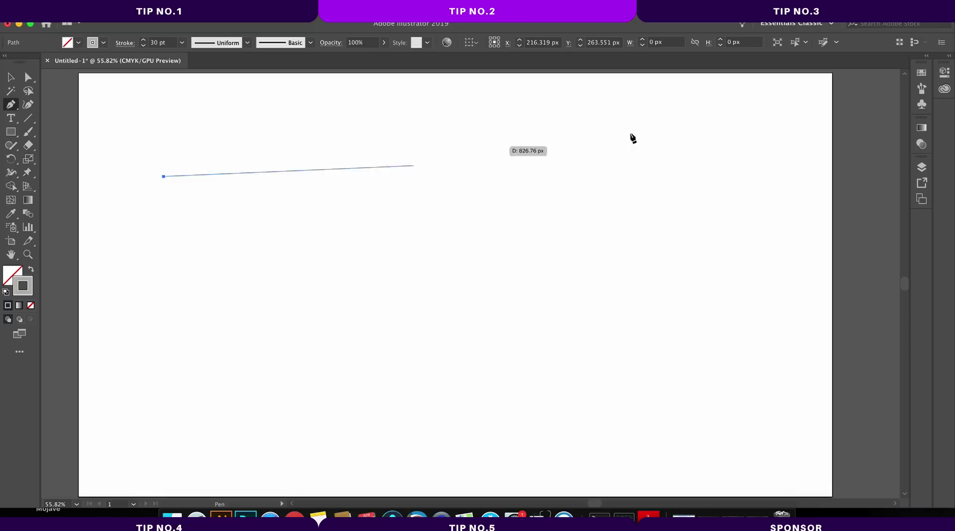
left_click(677, 176)
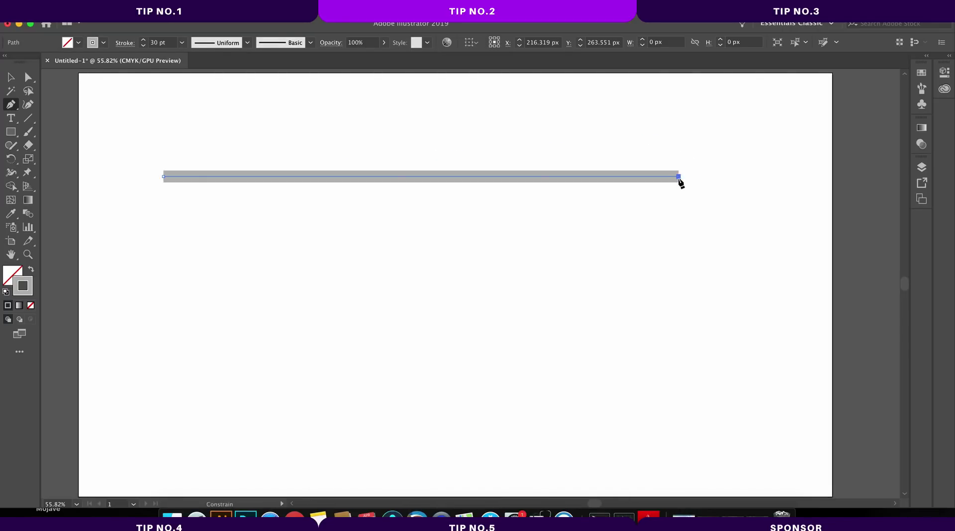
left_click(411, 282, "super")
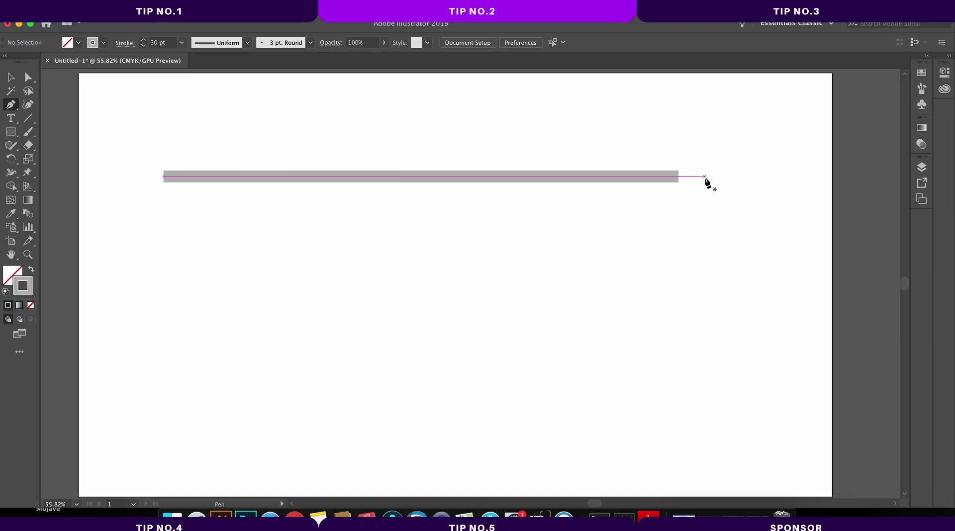
Continue the path from its right end into a downward triangle, adjusting anchors, then deselect.
left_click(678, 177)
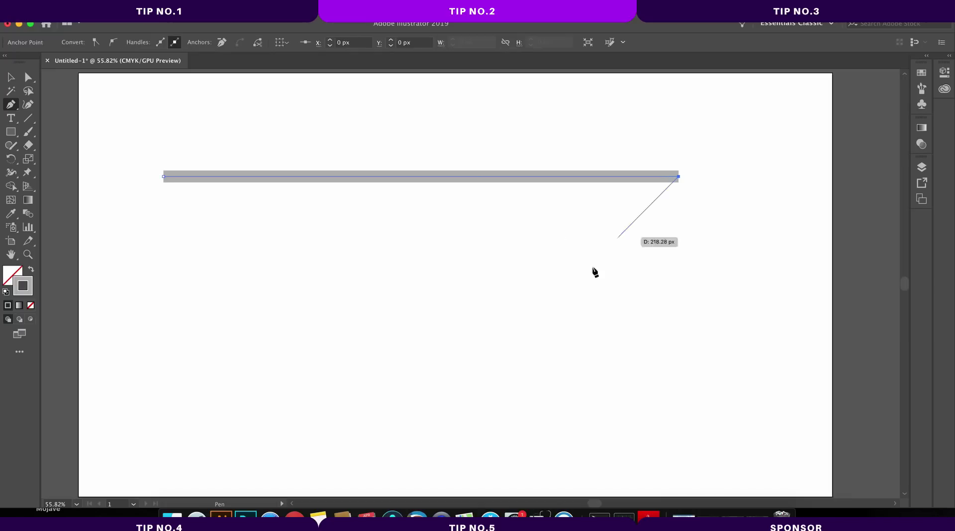
left_click(442, 307)
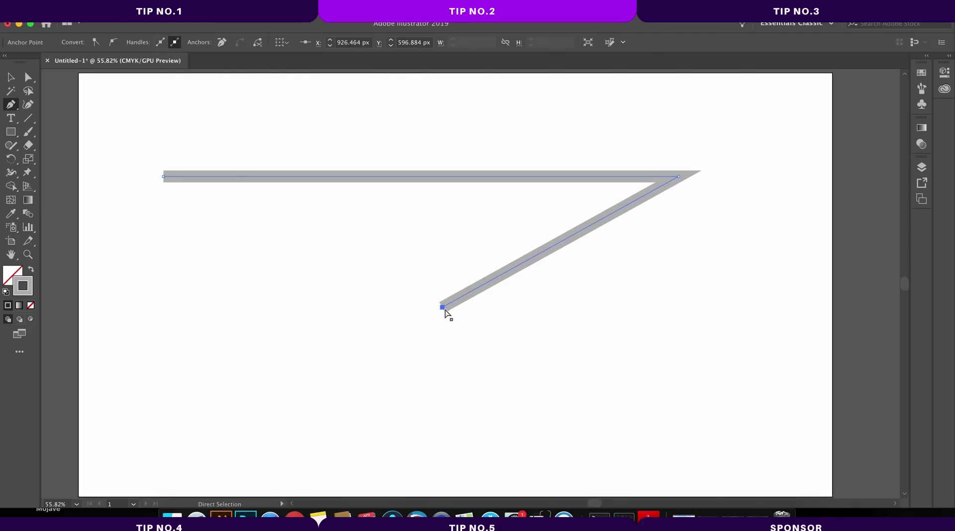
left_click_drag(445, 312, 405, 281)
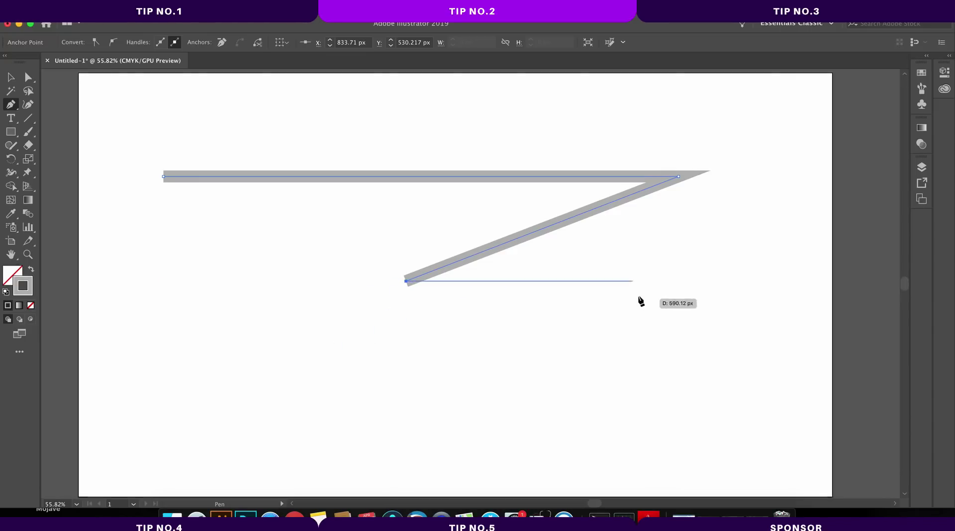
left_click(639, 297, "shift")
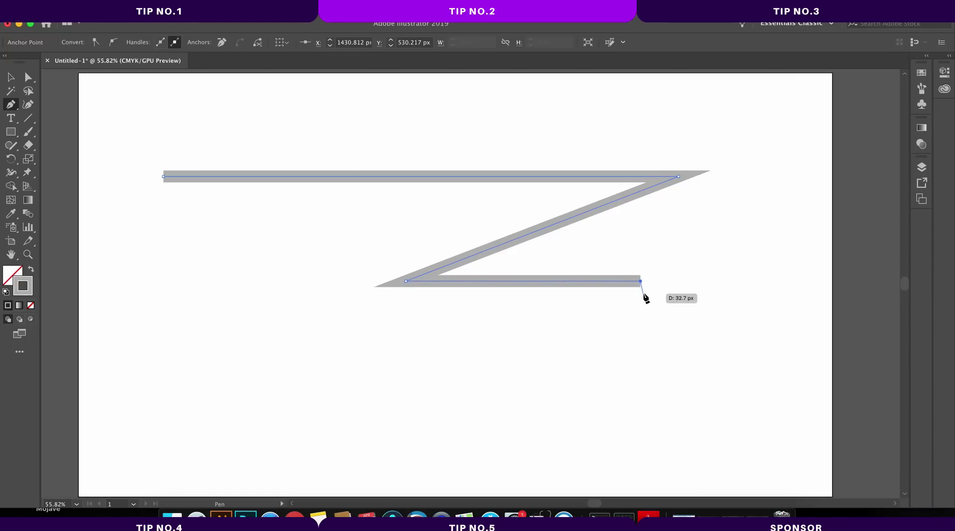
left_click_drag(640, 281, 167, 179)
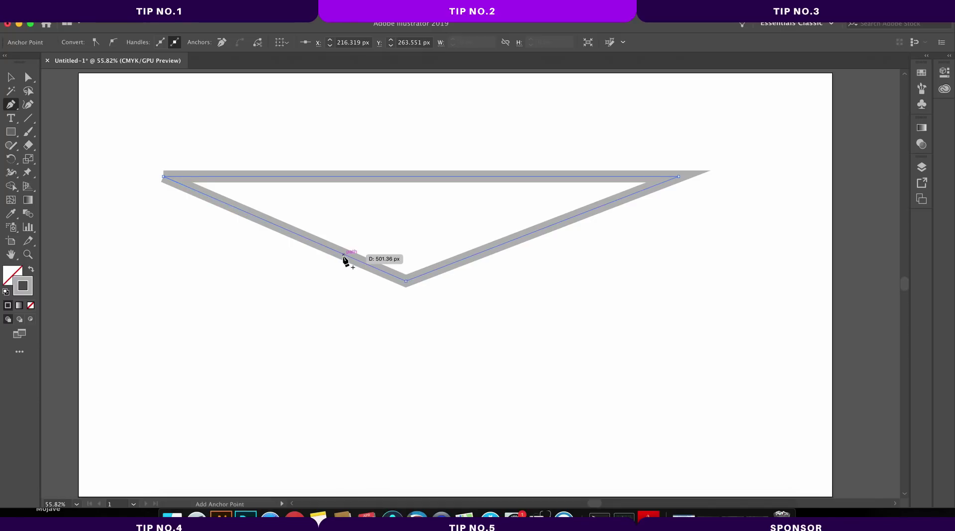
key("ctrl+shift+a")
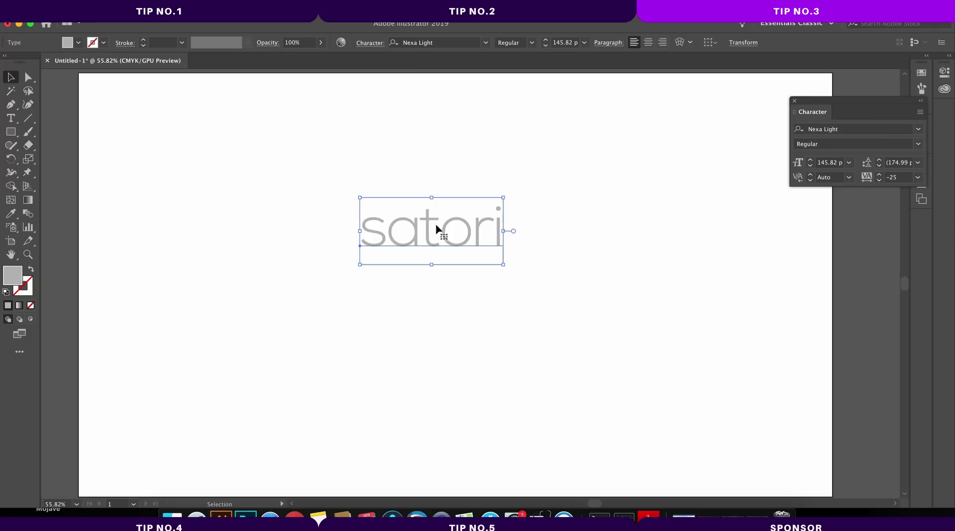
Edit the headline to remove the gap and add a 'g', making it 'satori g'.
double_click(416, 225)
left_click(421, 226)
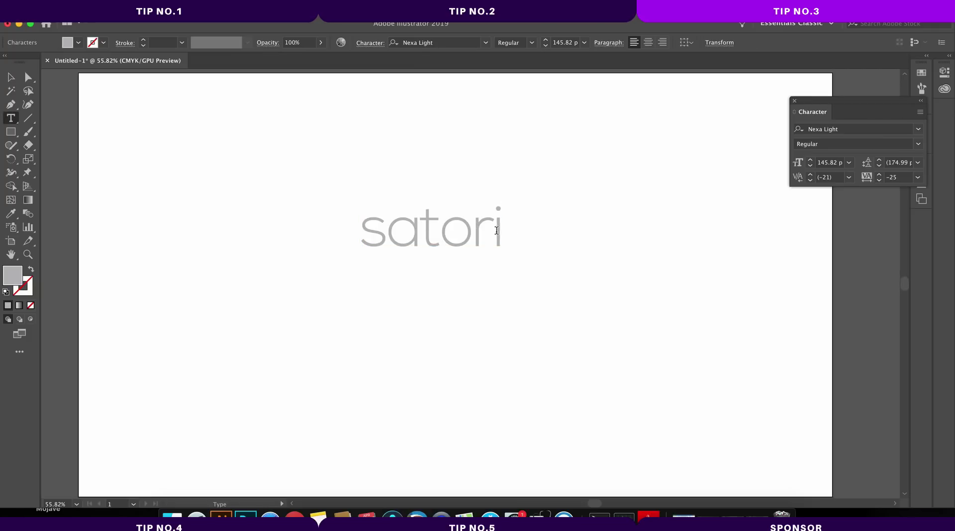
left_click(499, 226)
key("BackSpace")
key("Right")
type("g")
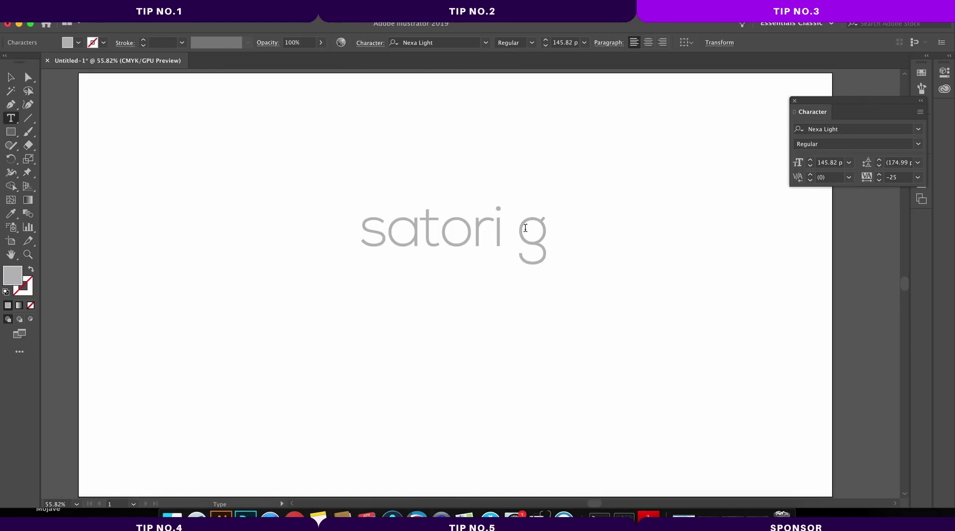
key("Escape")
Scale the text slightly smaller, append 'ra' for 'satori gra', and move it to the page centre.
left_click_drag(472, 234, 230, 130)
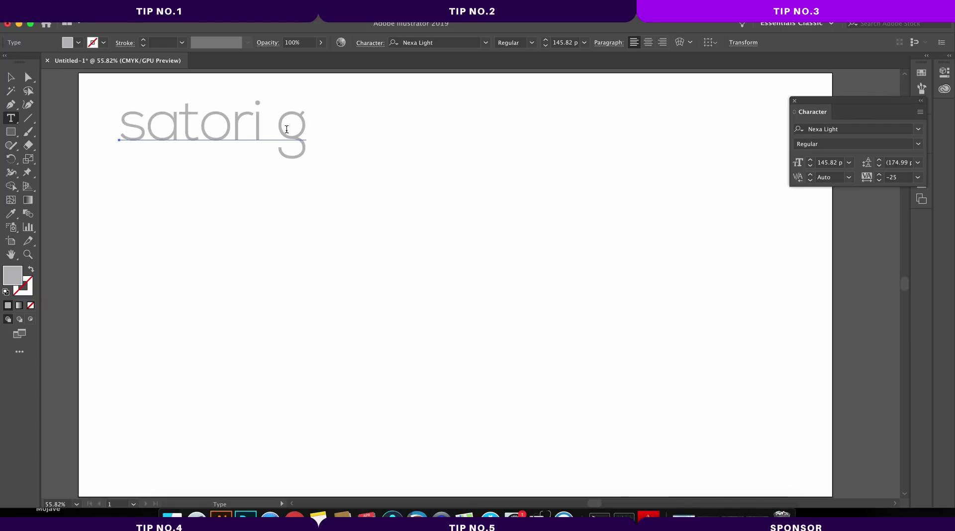
key("super")
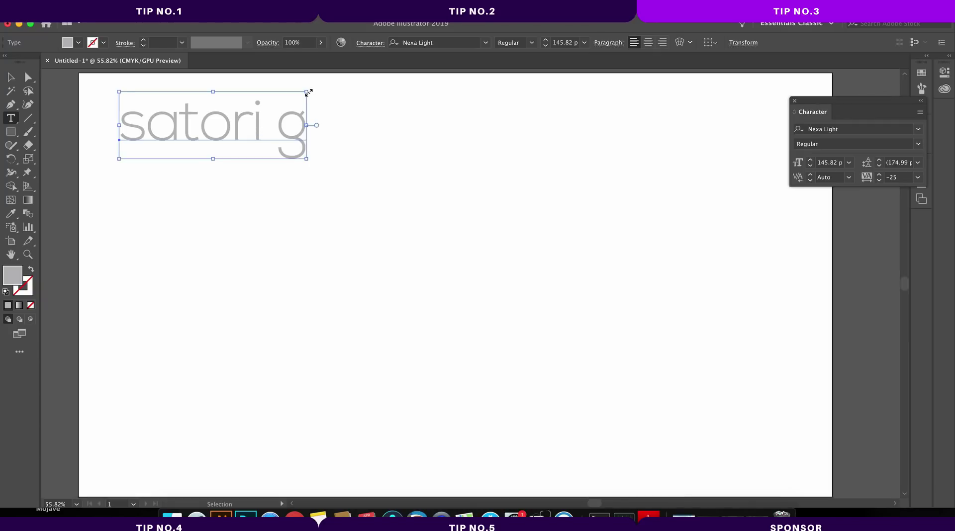
mouse_move(309, 92)
left_mouse_down()
mouse_move(377, 83)
mouse_move(303, 95)
left_mouse_up()
left_click(299, 124)
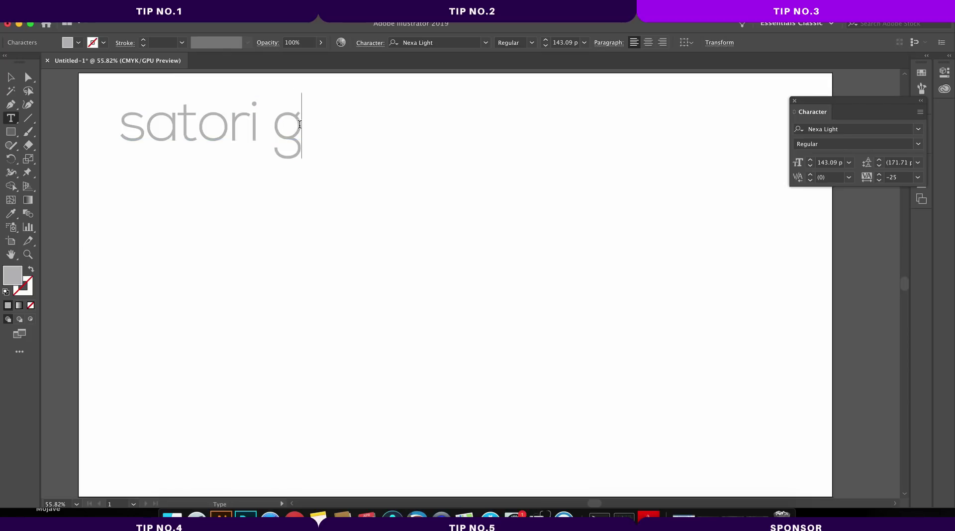
type("R")
key("BackSpace")
type("ra")
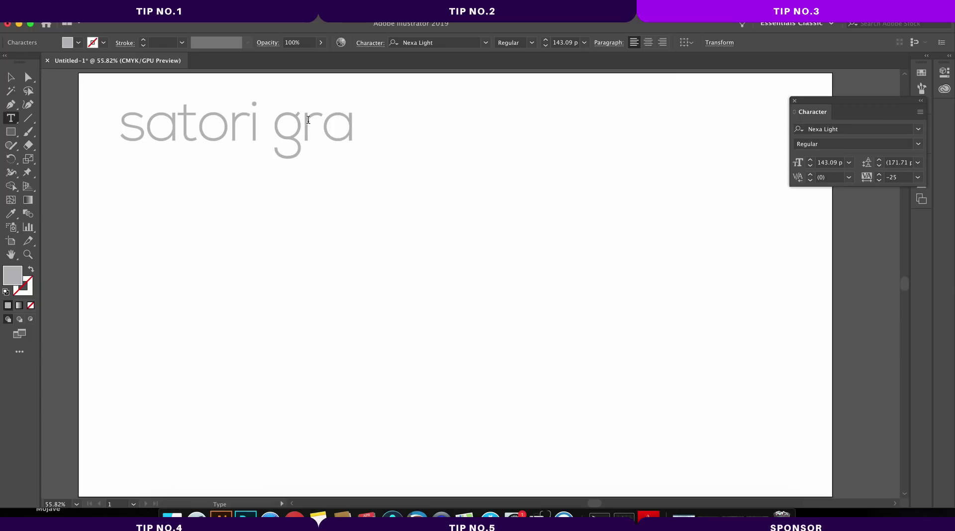
left_click_drag(271, 126, 457, 287)
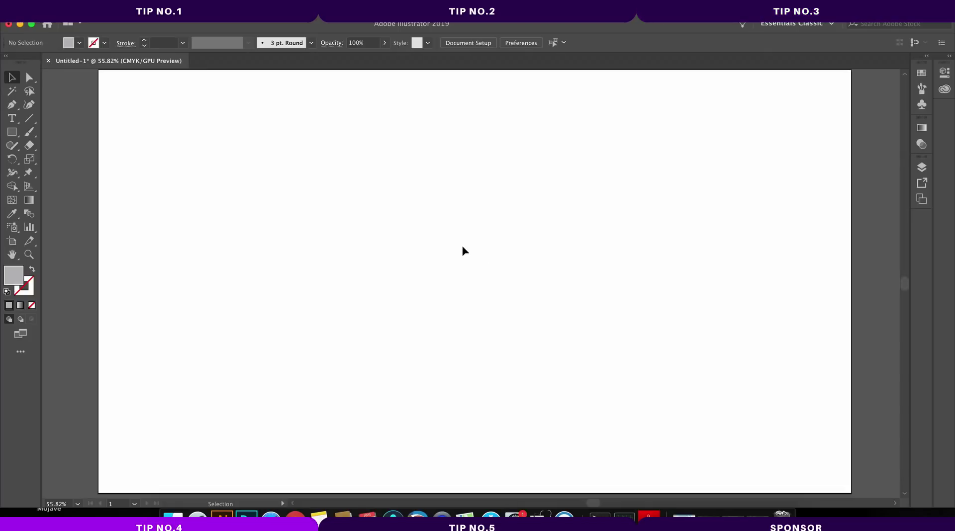
Pan the canvas vertically and horizontally with scroll and Cmd+scroll.
scroll(458, 249, "up", 3)
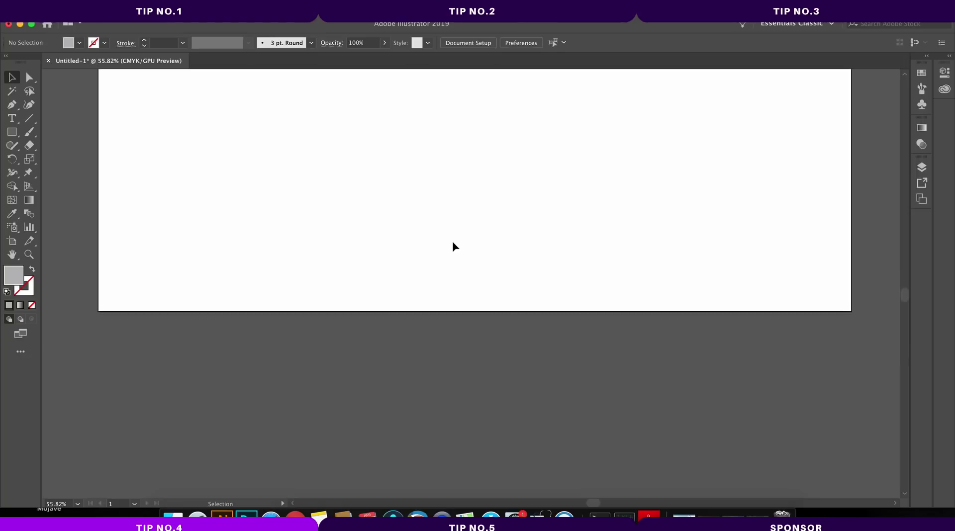
scroll(454, 246, "down", 3)
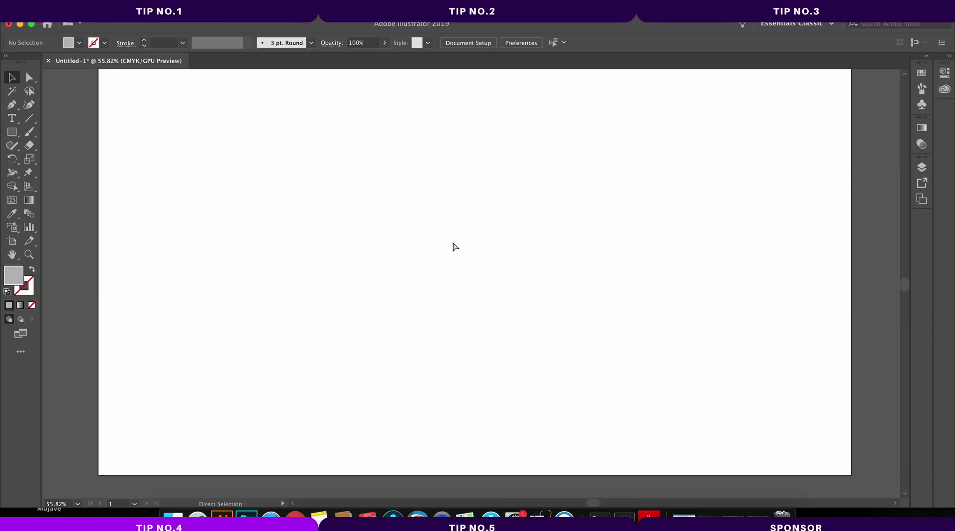
scroll(455, 247, "left", 3)
scroll(455, 246, "right", 5)
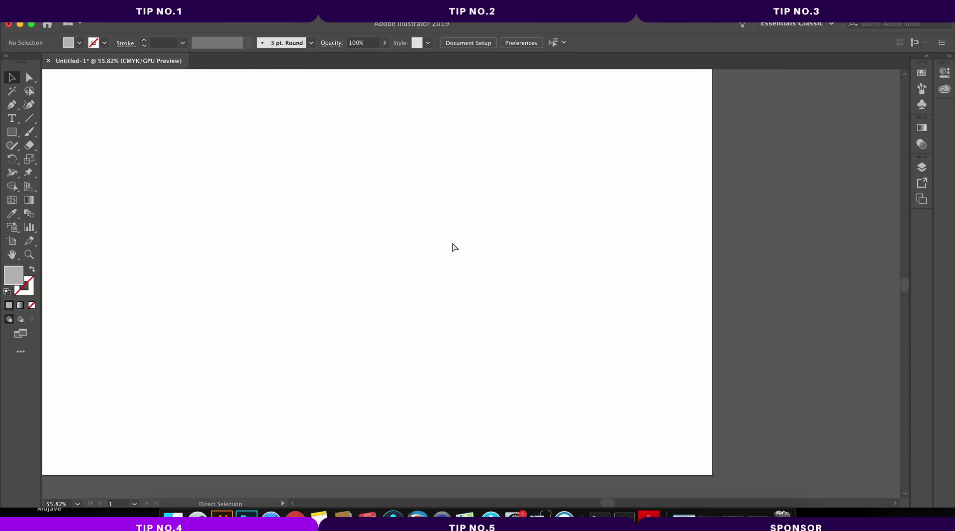
scroll(455, 247, "left", 3)
scroll(453, 246, "up", 1)
scroll(454, 246, "left", 4)
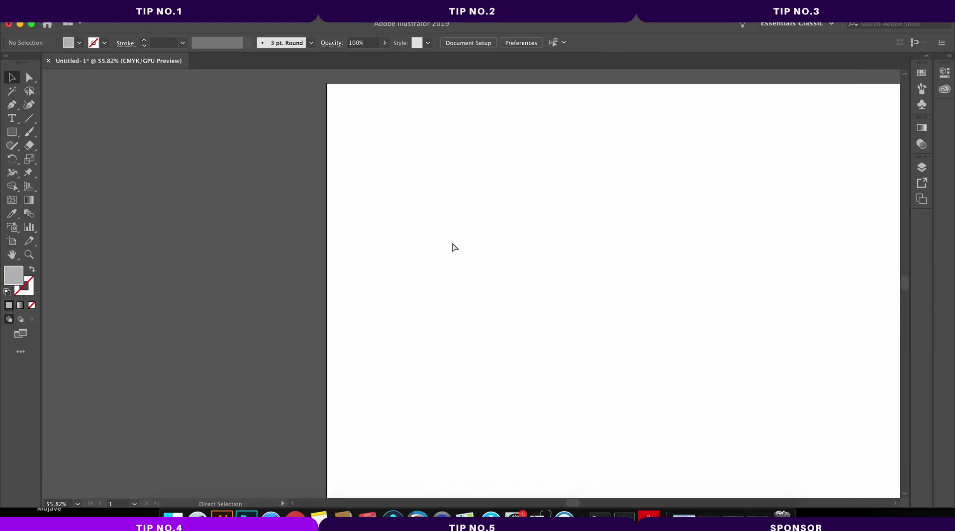
scroll(454, 247, "right", 5)
scroll(453, 246, "left", 6)
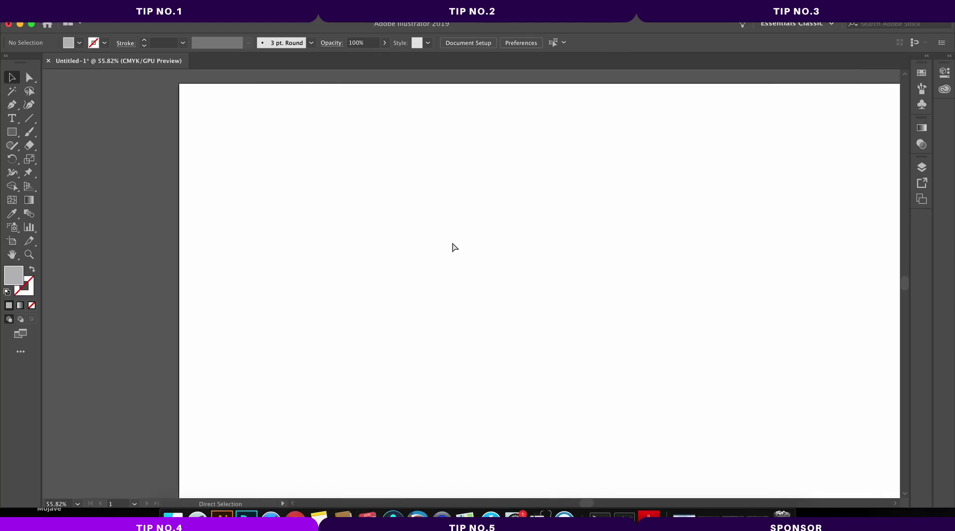
scroll(423, 237, "right", 3)
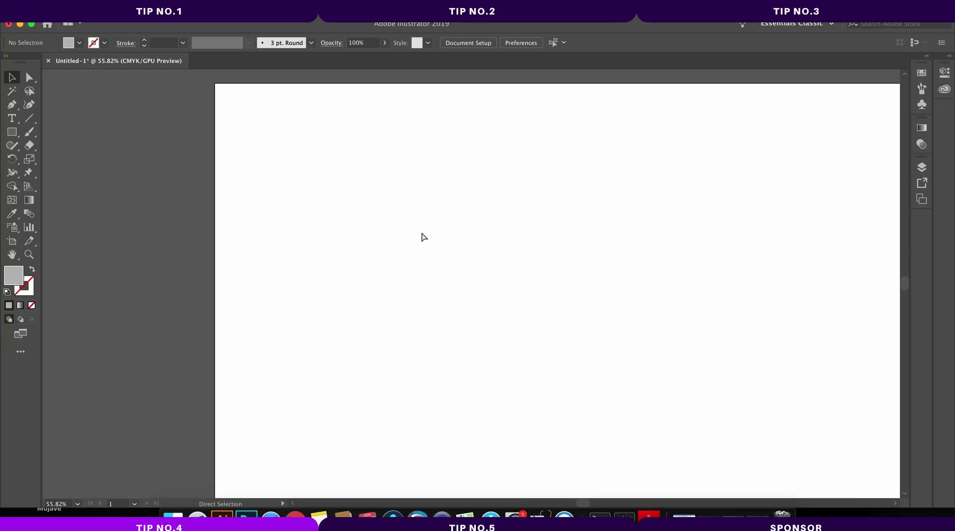
scroll(423, 237, "up", 5)
scroll(423, 236, "left", 3)
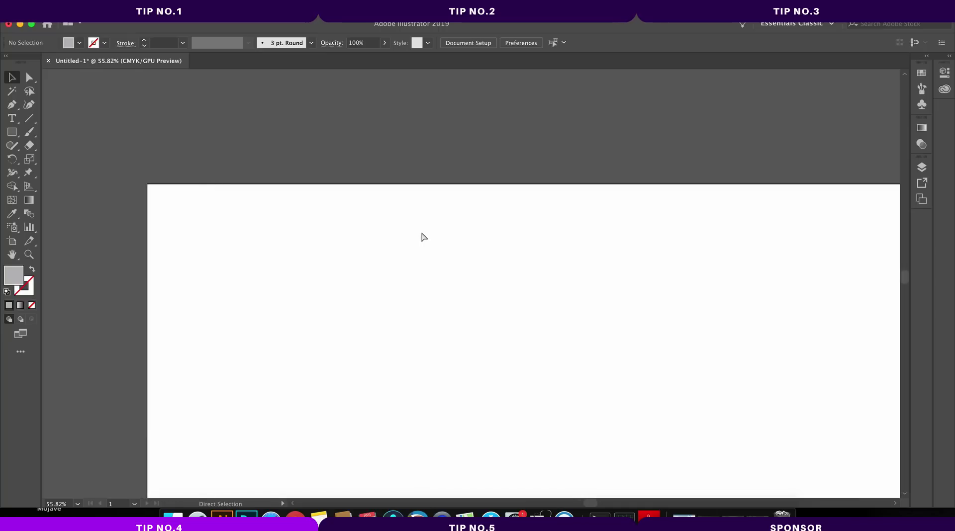
scroll(423, 237, "right", 1)
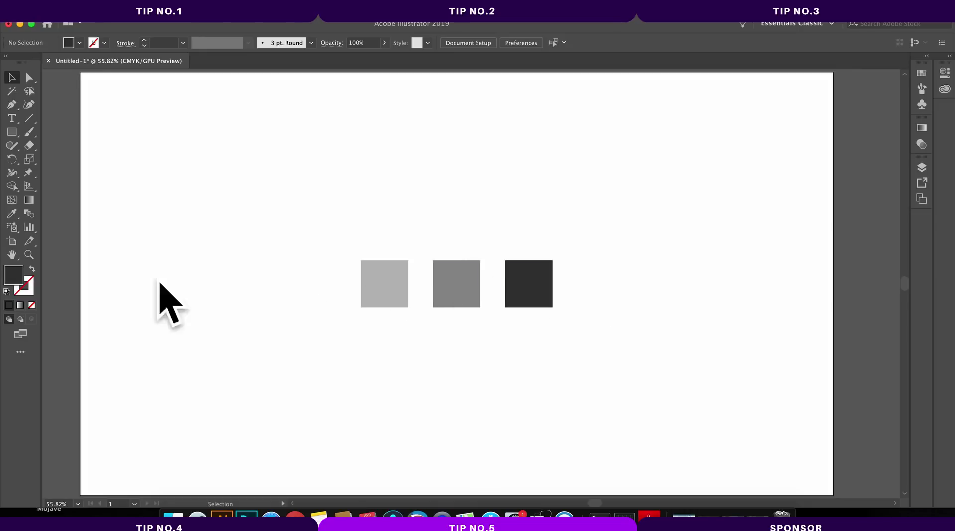
Duplicate the light grey square and place the copy above the row.
key("i")
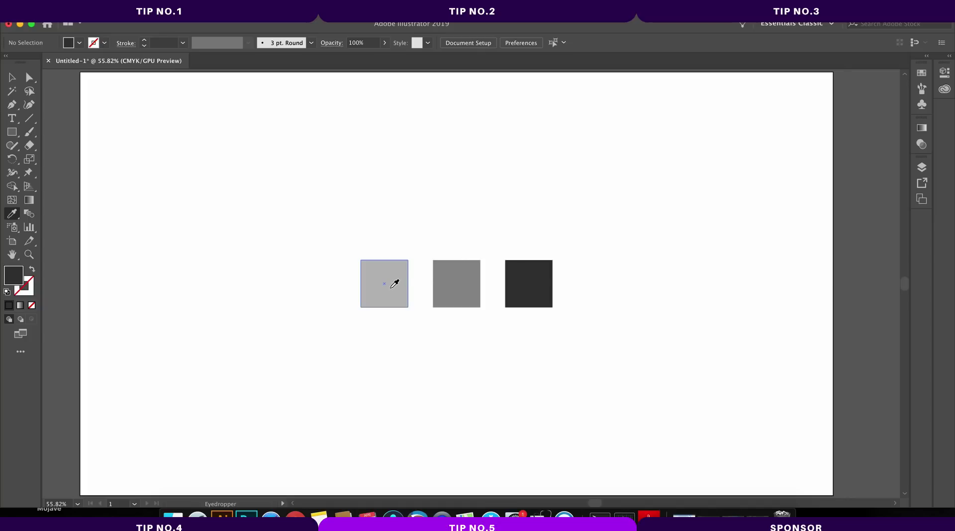
key("v")
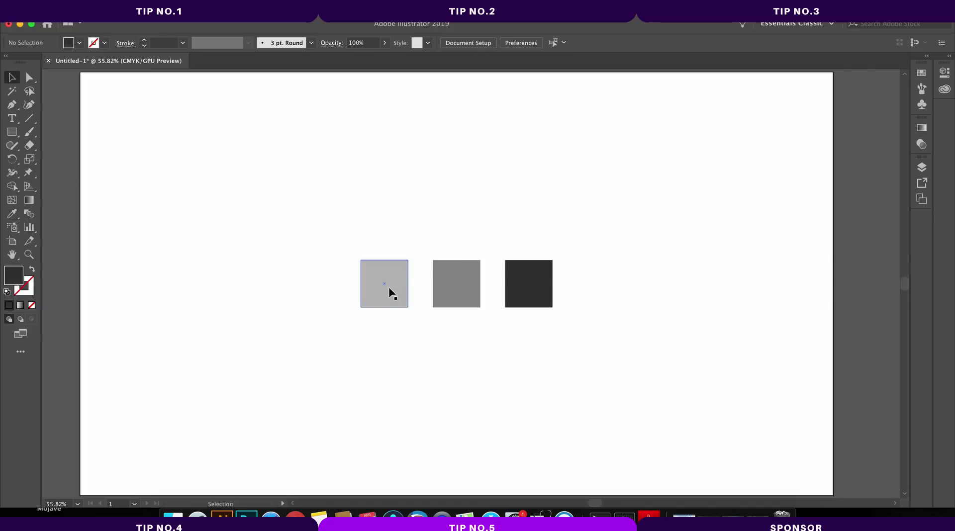
left_click(389, 290)
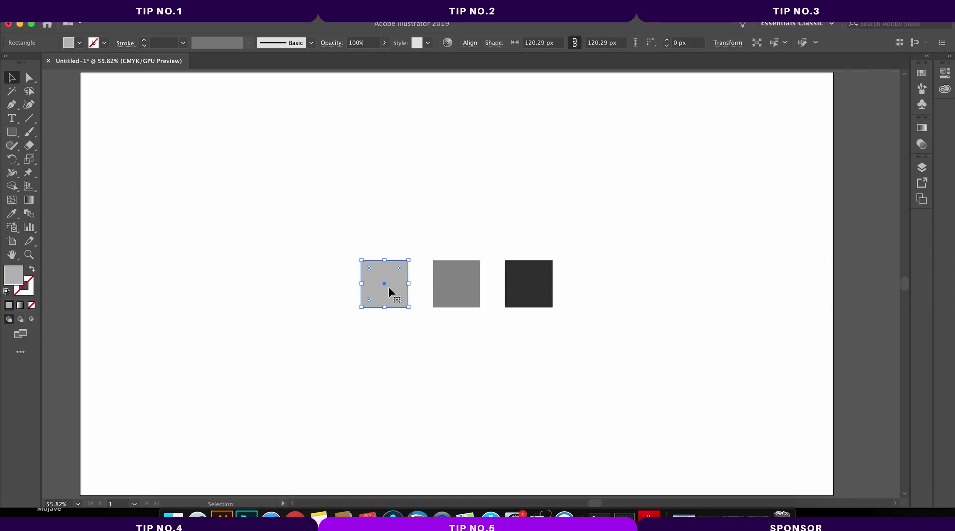
left_click_drag(390, 288, 463, 189)
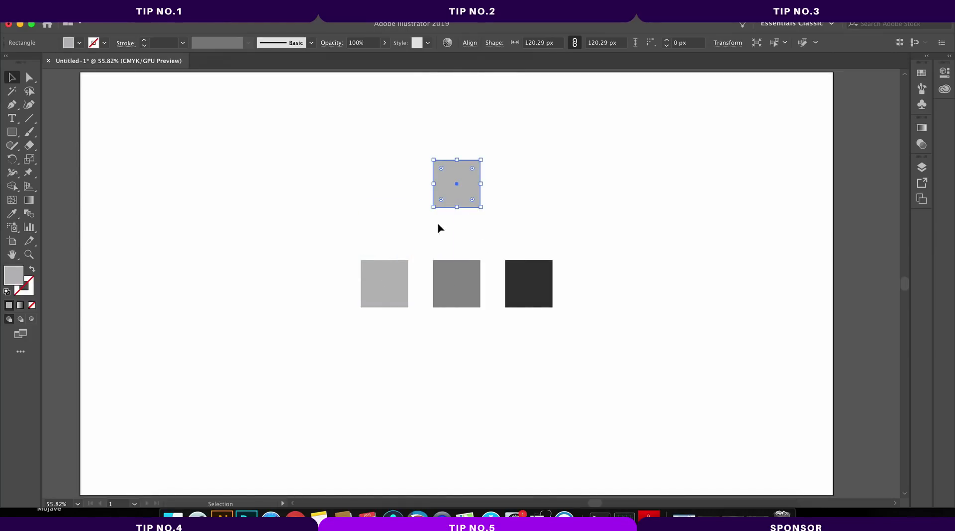
Eyedrop the middle grey onto the copy, move it left, then eyedrop the dark square's colour.
key("i")
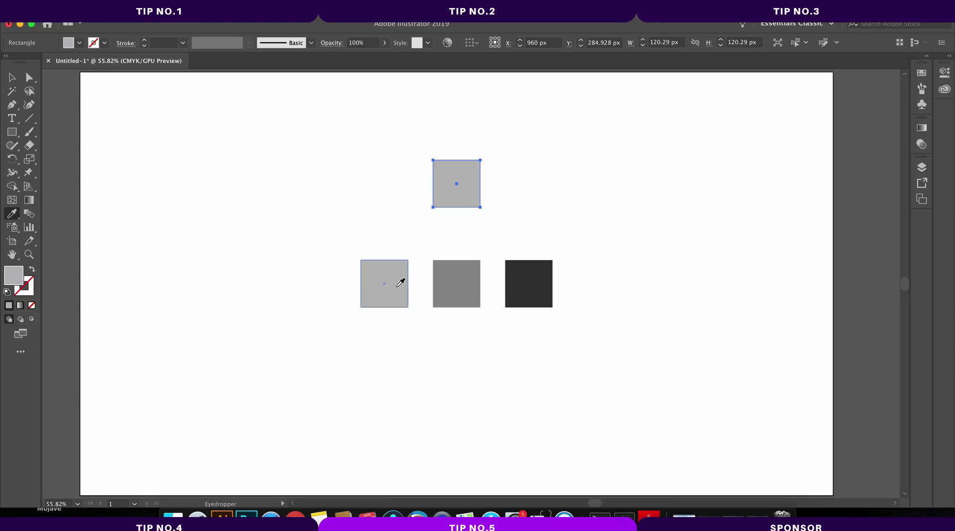
left_click(454, 276)
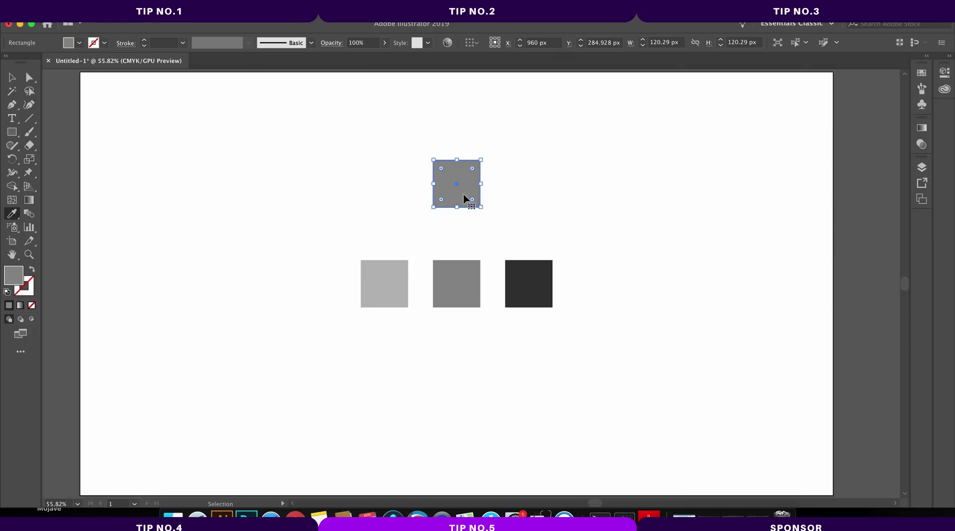
left_click_drag(464, 198, 277, 299)
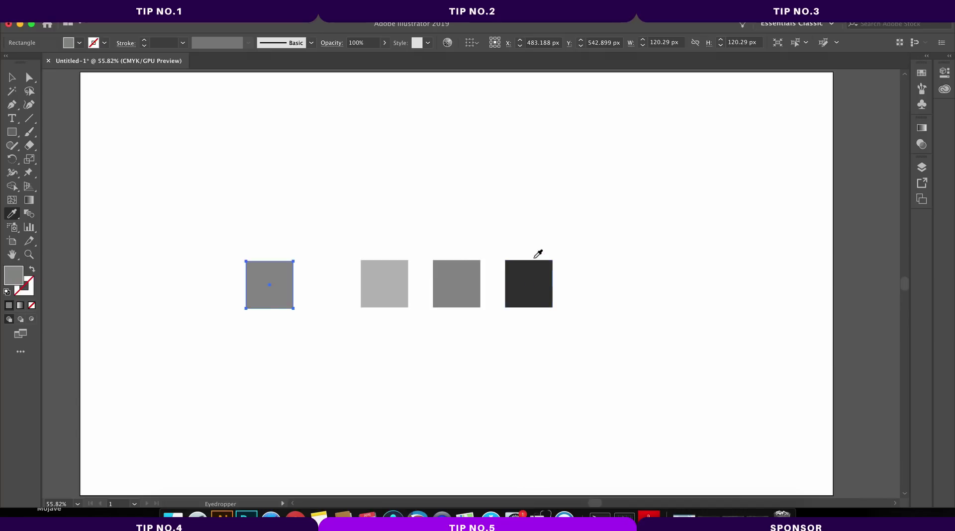
left_click(536, 264)
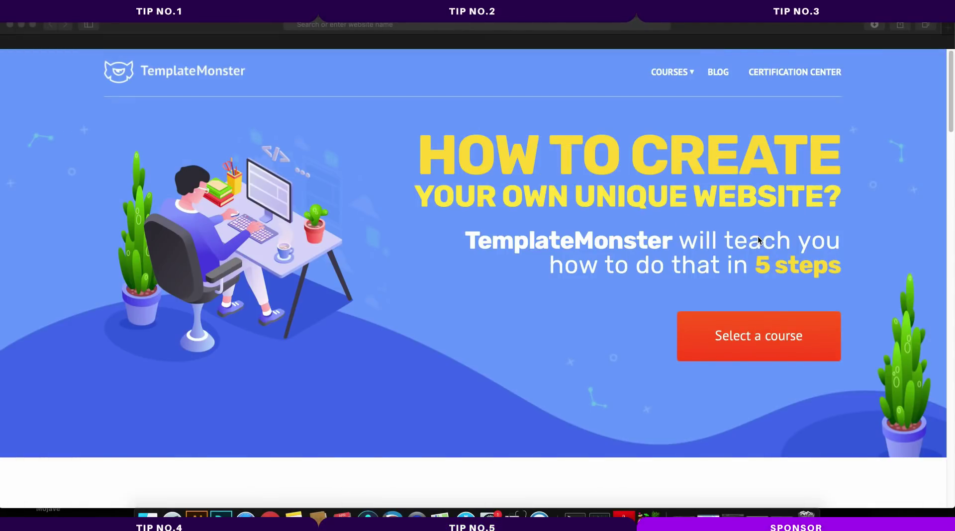
Open the COURSES menu on TemplateMonster to show the course grid.
left_click(673, 72)
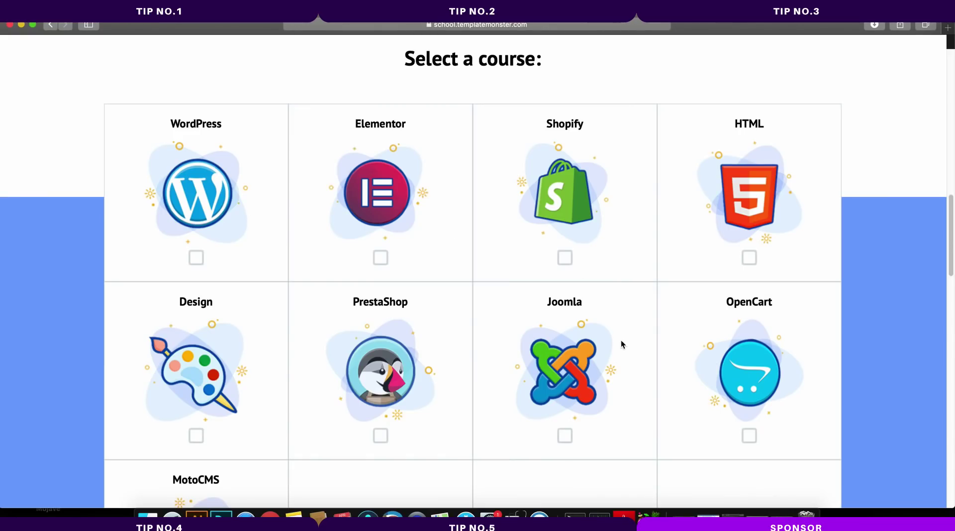
Tick the WordPress course and scroll down to the e-mail field and Registration button.
scroll(621, 340, "down", 3)
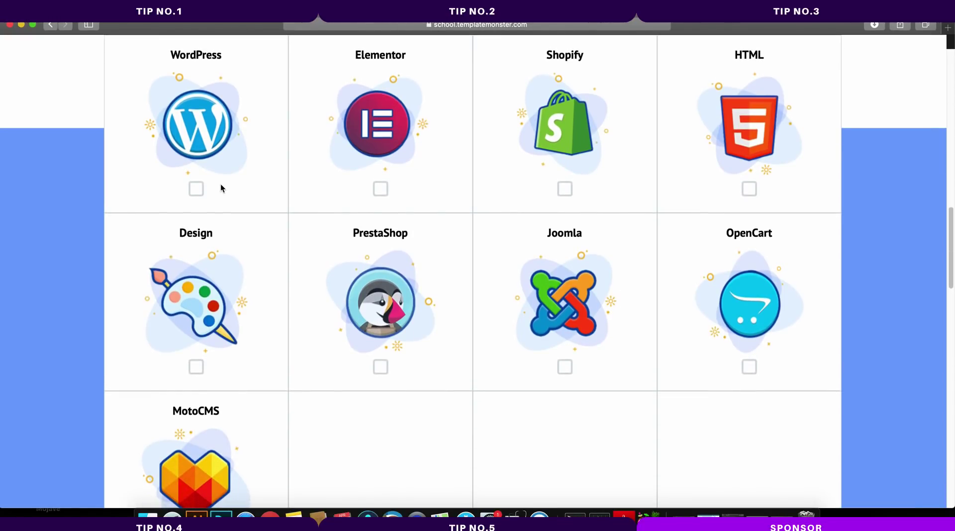
left_click(197, 187)
scroll(214, 157, "up", 1)
scroll(213, 158, "down", 3)
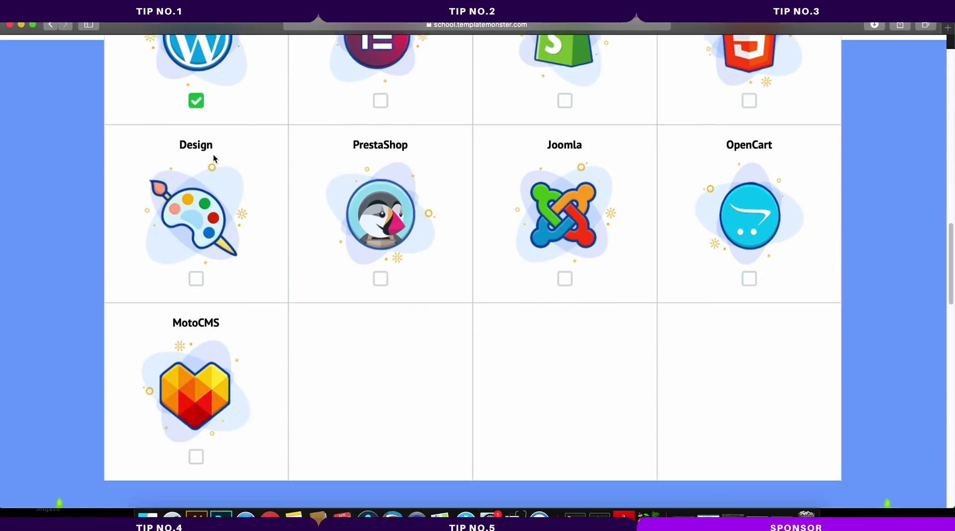
scroll(212, 158, "down", 7)
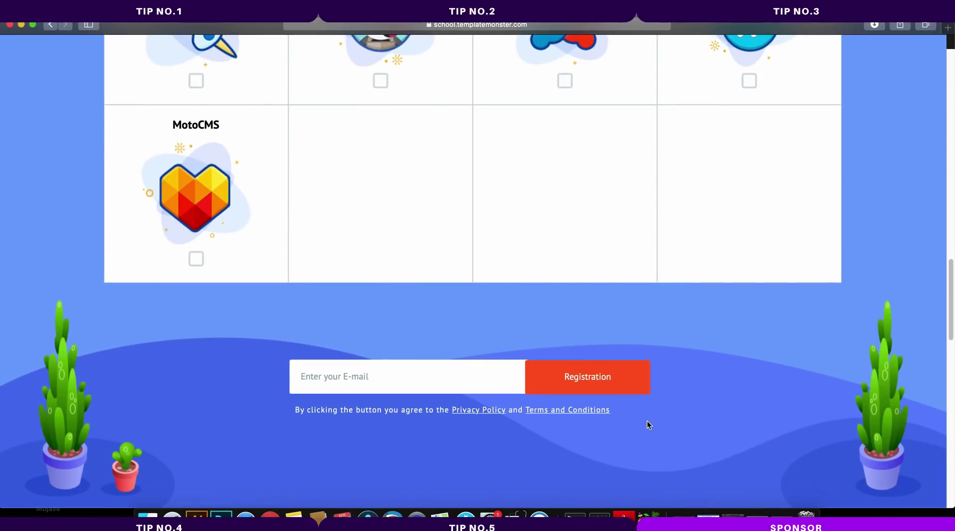